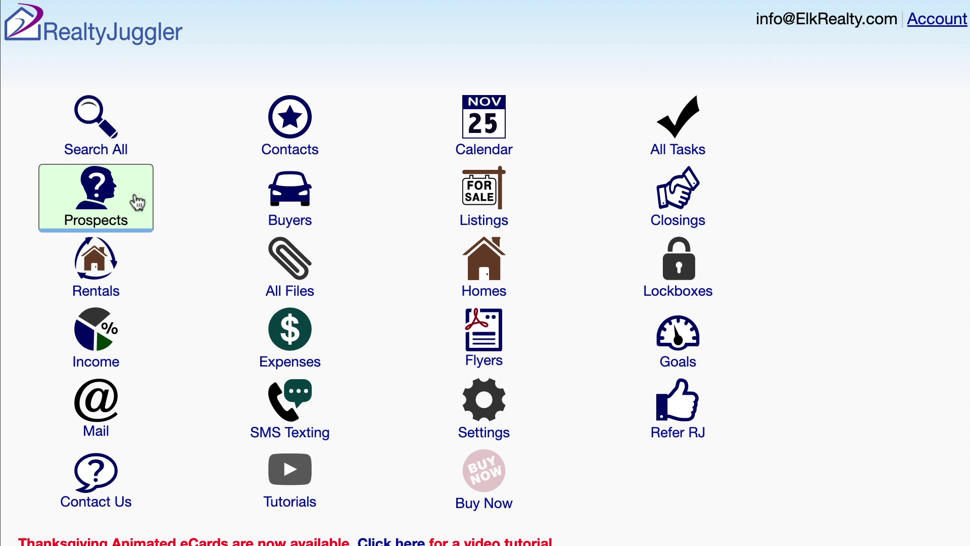
Step: Open the Nov 25 prospect's record from the Prospects list and show its Mail page
{"action": "left_click", "coordinate": [137, 202]}
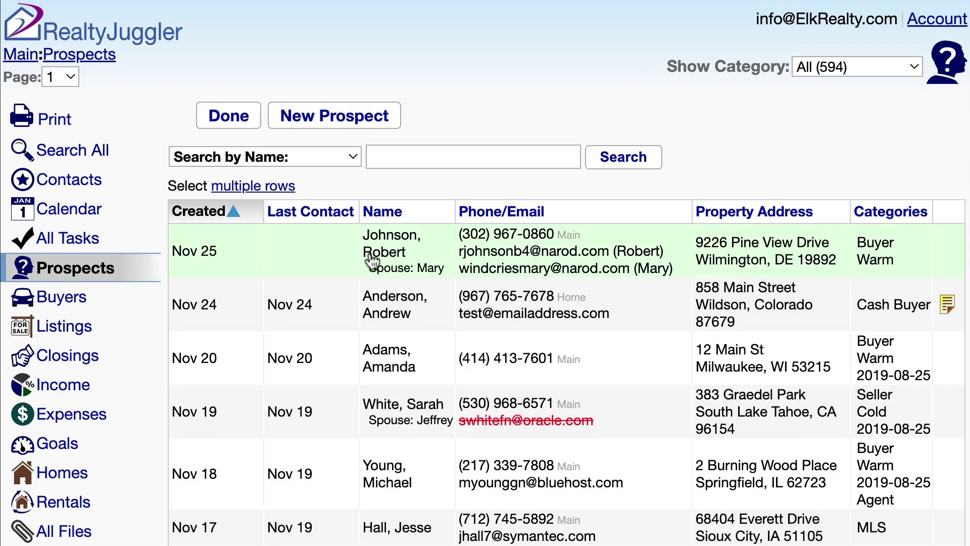
{"action": "left_click", "coordinate": [421, 263]}
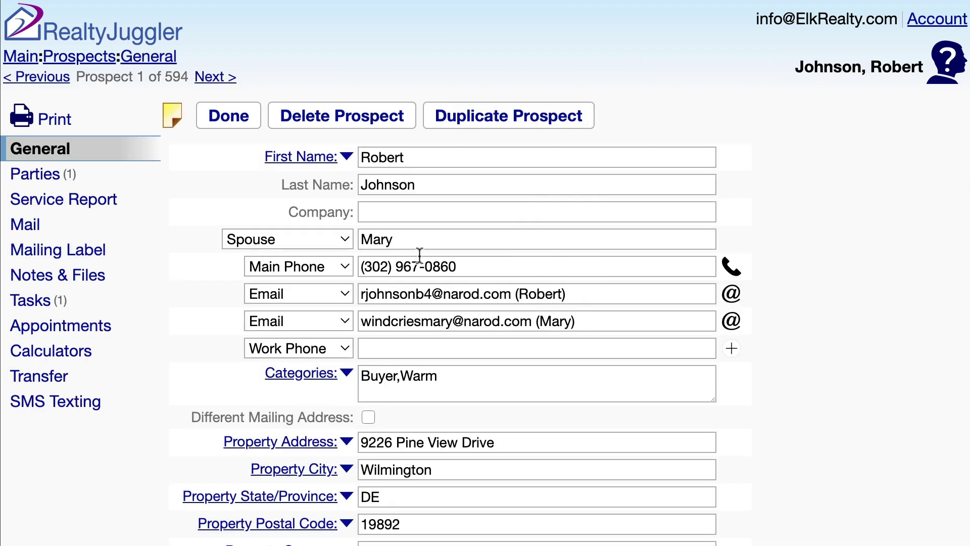
{"action": "left_click", "coordinate": [100, 232]}
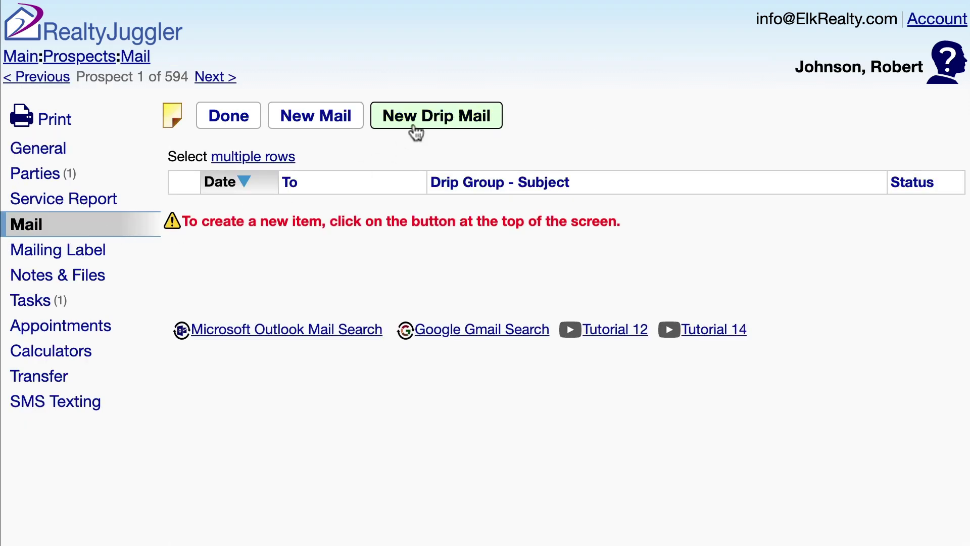
Step: Start a new Email drip mail to the prospect's email address, BCC'd to the spouse's email
{"action": "left_click", "coordinate": [416, 133]}
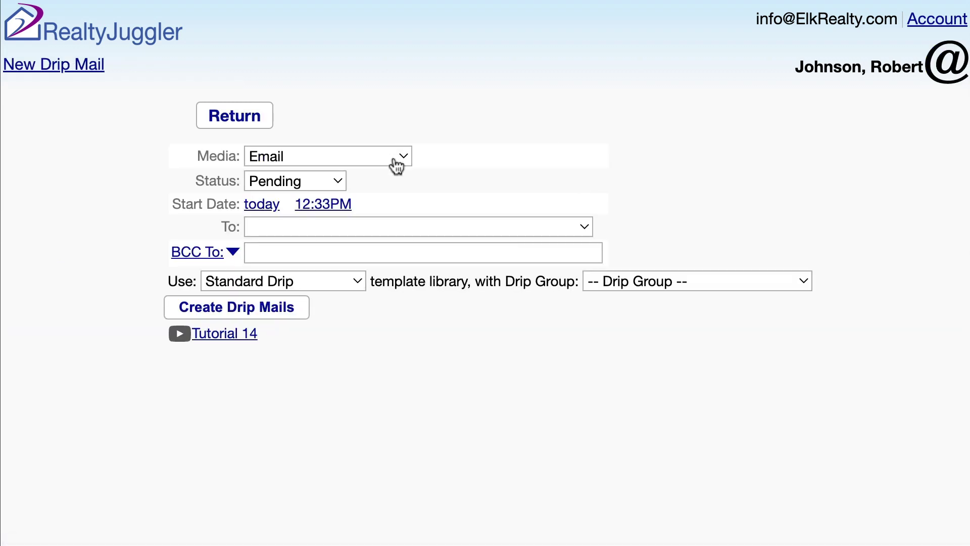
{"action": "left_click", "coordinate": [397, 166]}
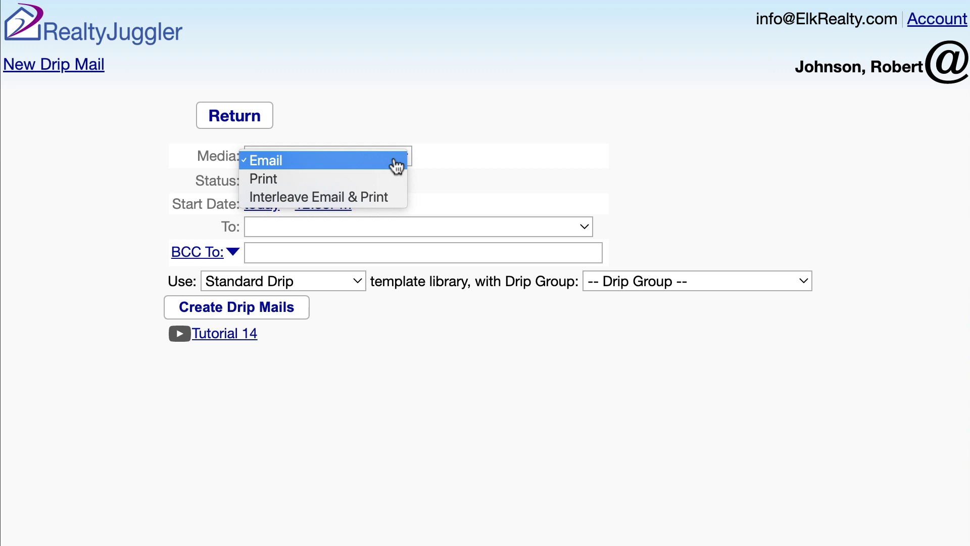
{"action": "left_click", "coordinate": [396, 162]}
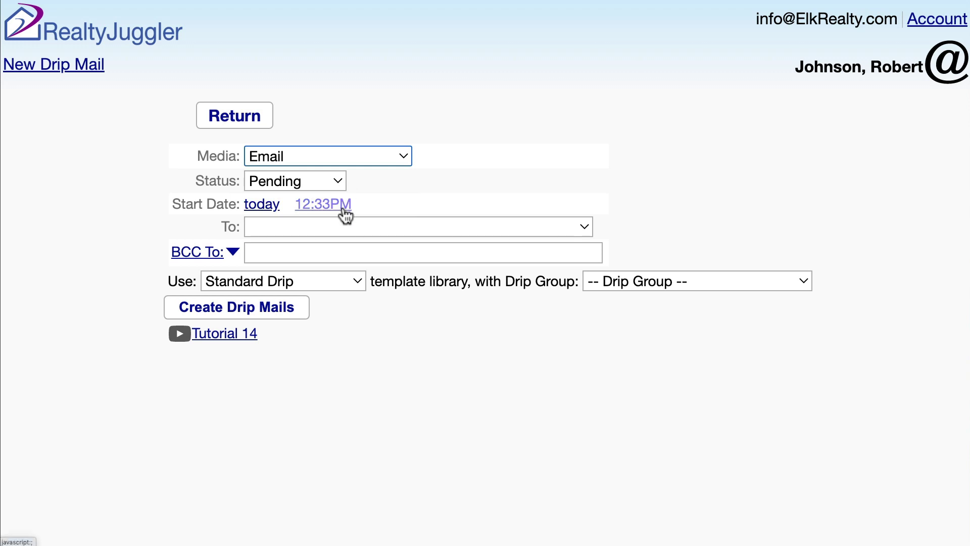
{"action": "left_click", "coordinate": [563, 226]}
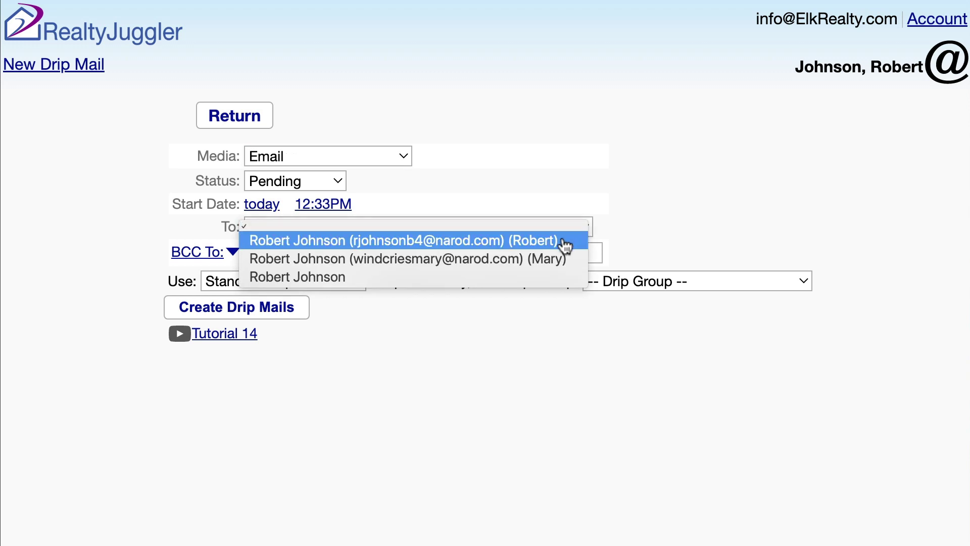
{"action": "left_click", "coordinate": [565, 245]}
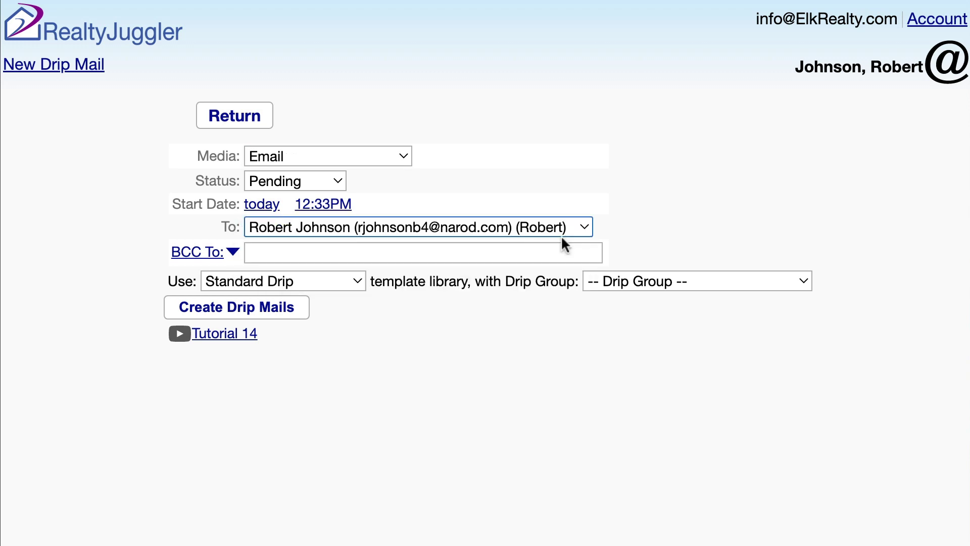
{"action": "left_click", "coordinate": [392, 253]}
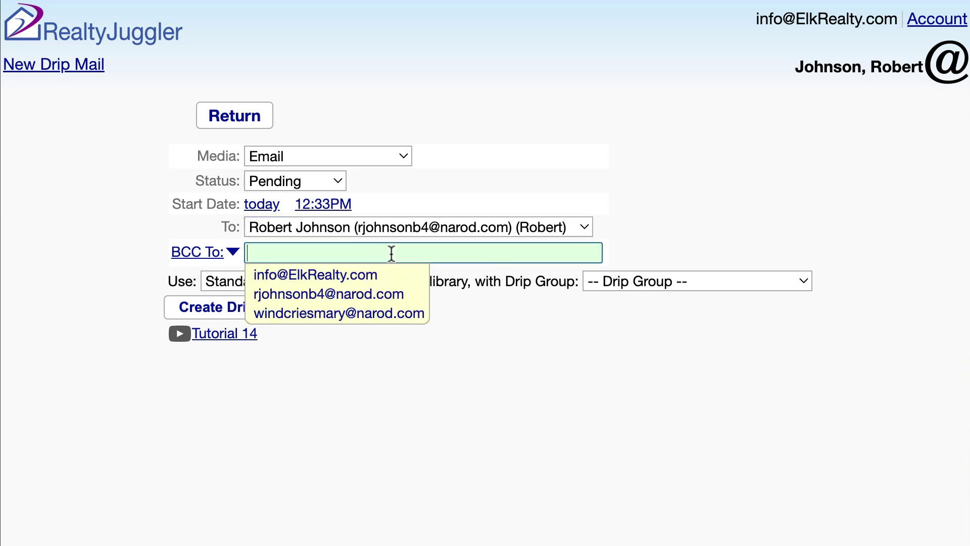
{"action": "left_click", "coordinate": [395, 318]}
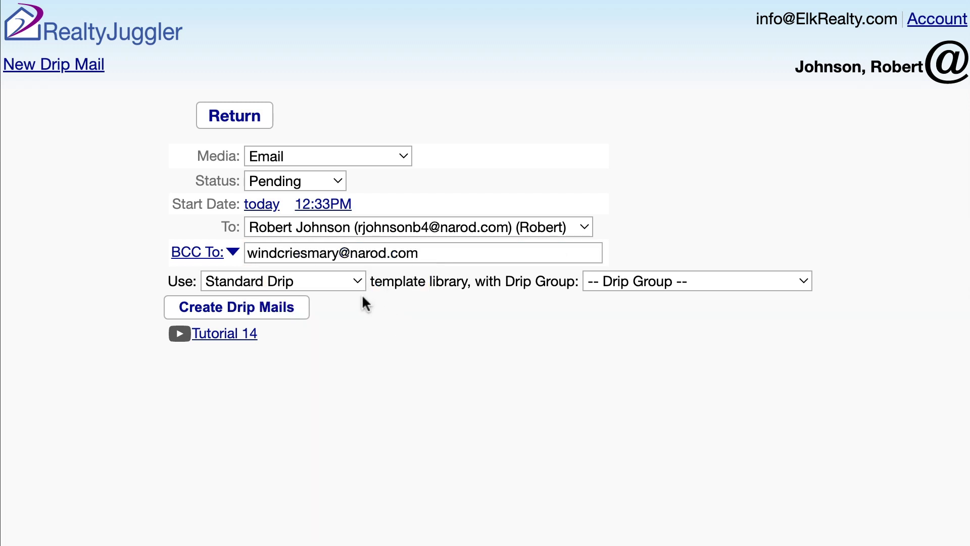
{"action": "left_click", "coordinate": [355, 289]}
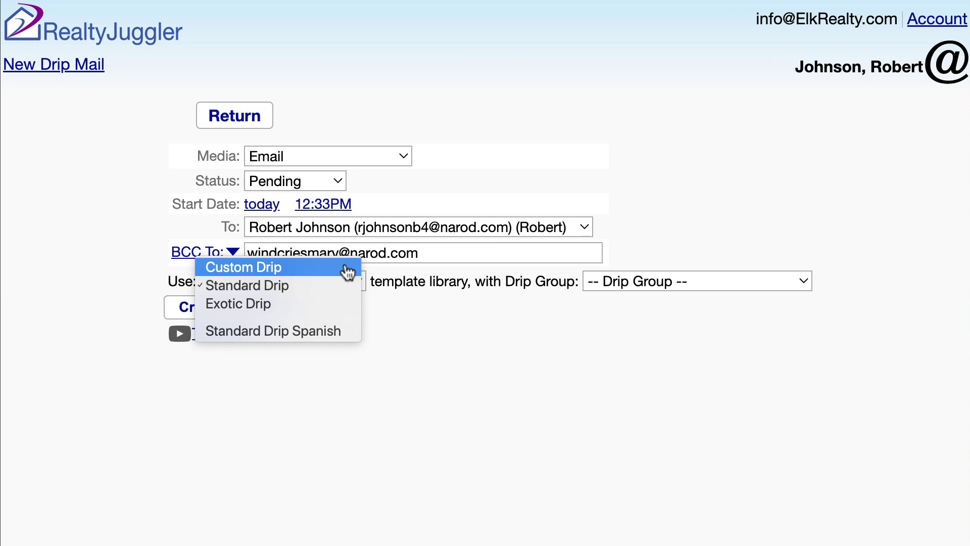
Step: Create the five ProspectGeneral (5) drip mails from the Standard Drip library and confirm
{"action": "left_click", "coordinate": [347, 287]}
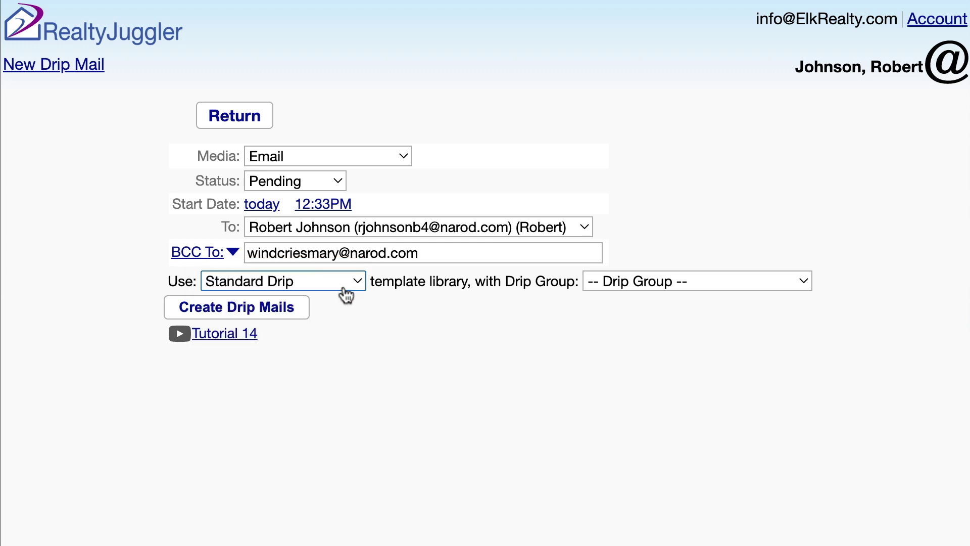
{"action": "left_click", "coordinate": [771, 290]}
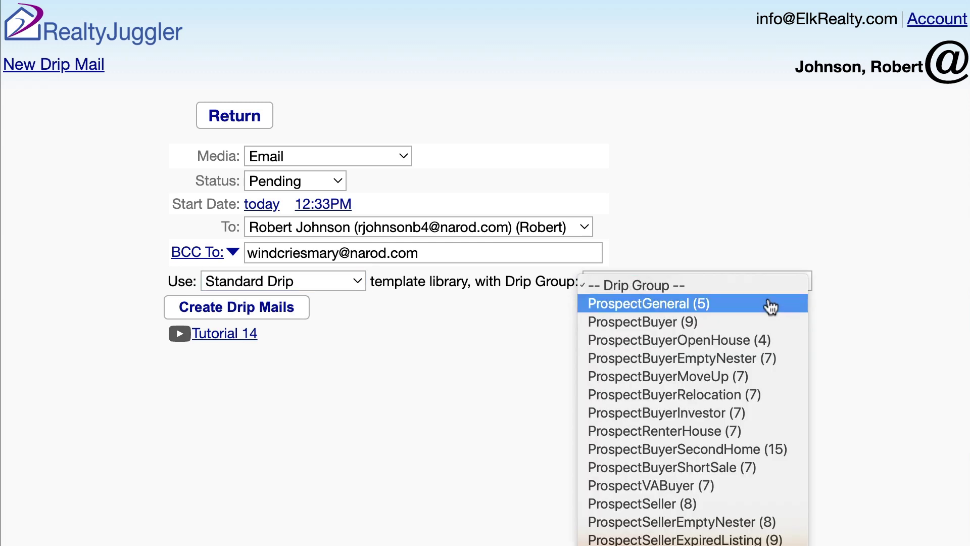
{"action": "left_click", "coordinate": [771, 306]}
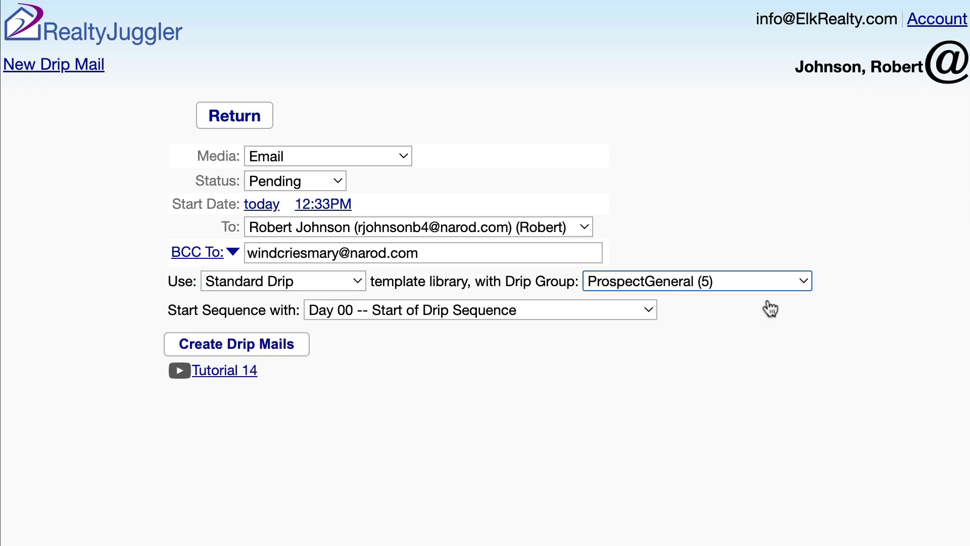
{"action": "left_click", "coordinate": [293, 348]}
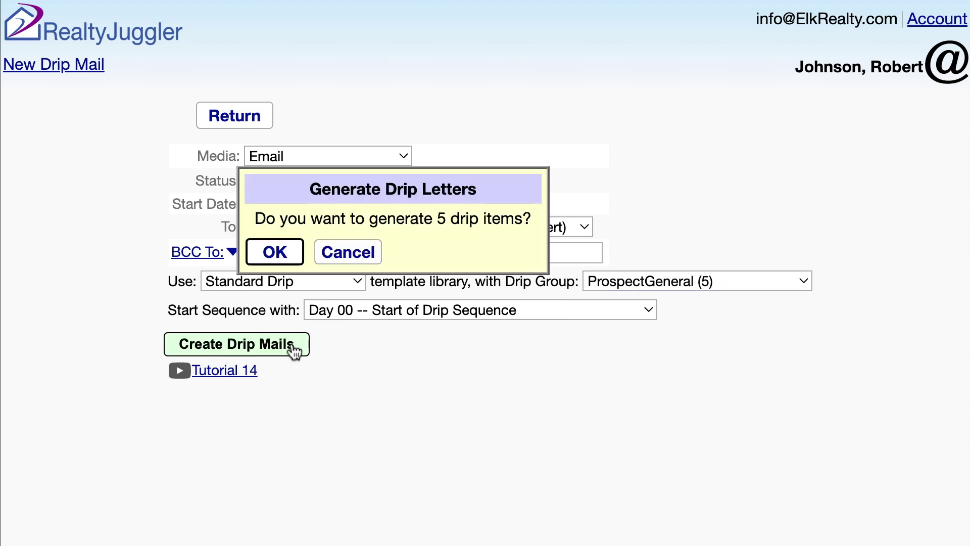
{"action": "left_click", "coordinate": [291, 261]}
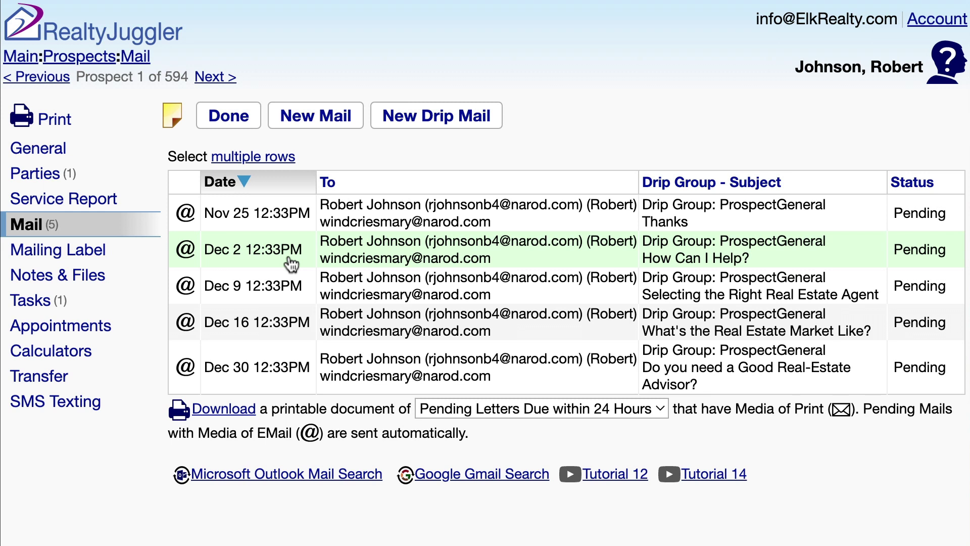
Step: Select all five drip e-mails, delete them with Delete Selected Rows, and return to Main
{"action": "left_click", "coordinate": [276, 161]}
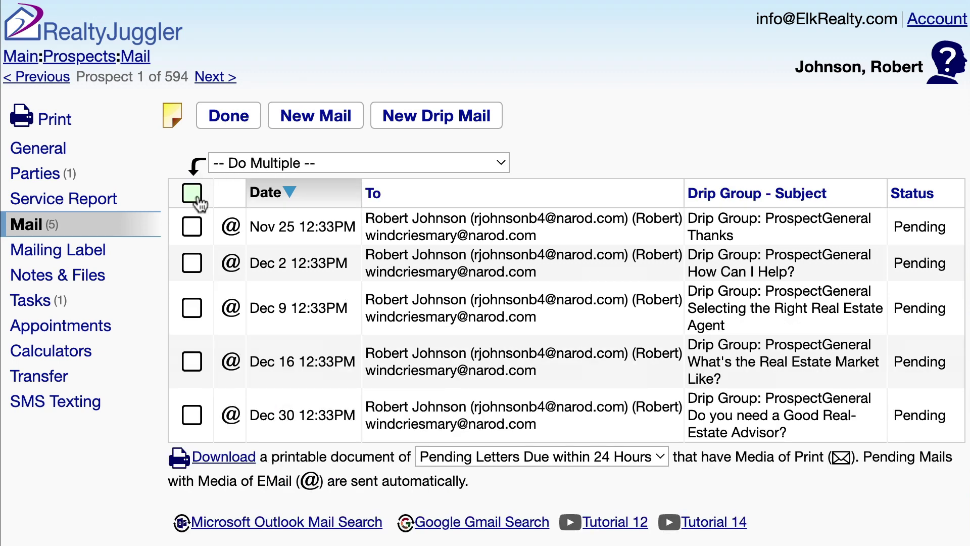
{"action": "left_click", "coordinate": [193, 194]}
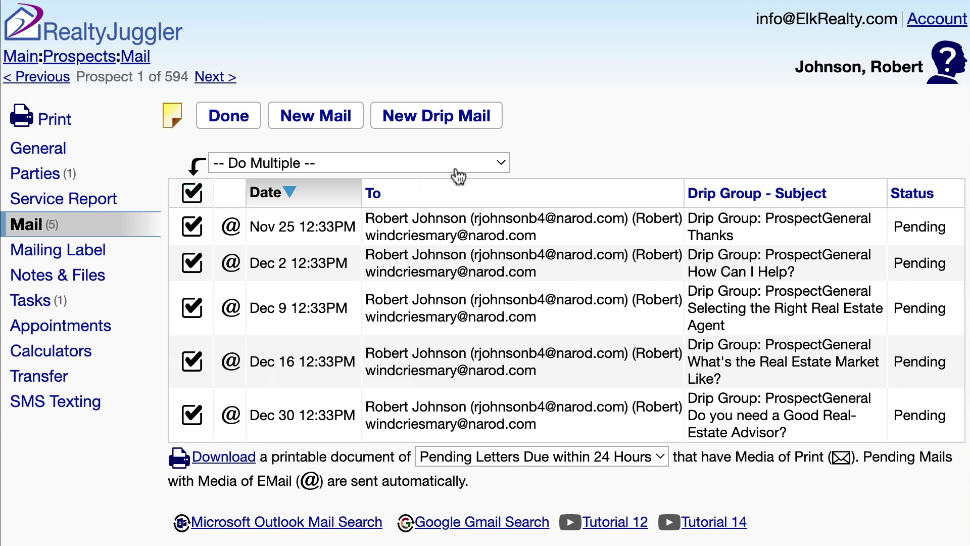
{"action": "left_click", "coordinate": [483, 174]}
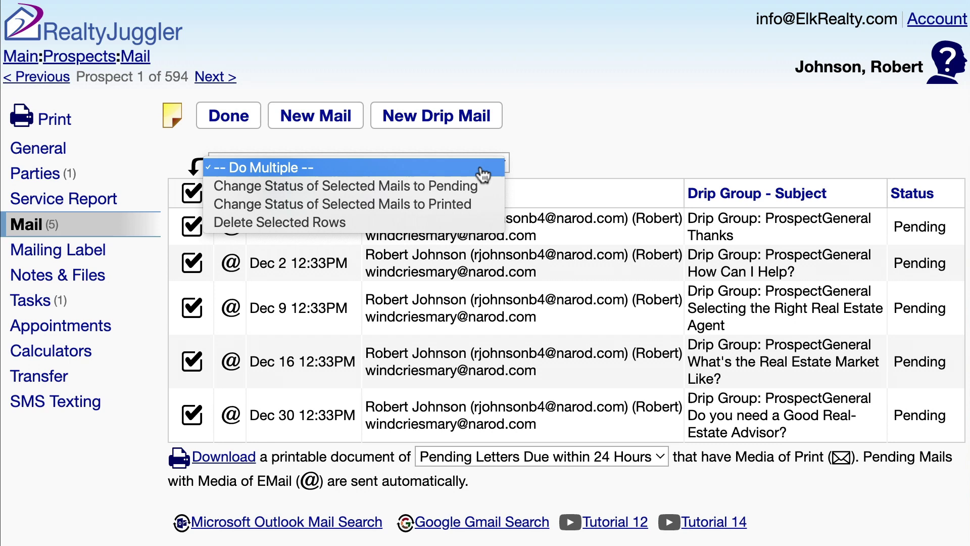
{"action": "left_click", "coordinate": [468, 222]}
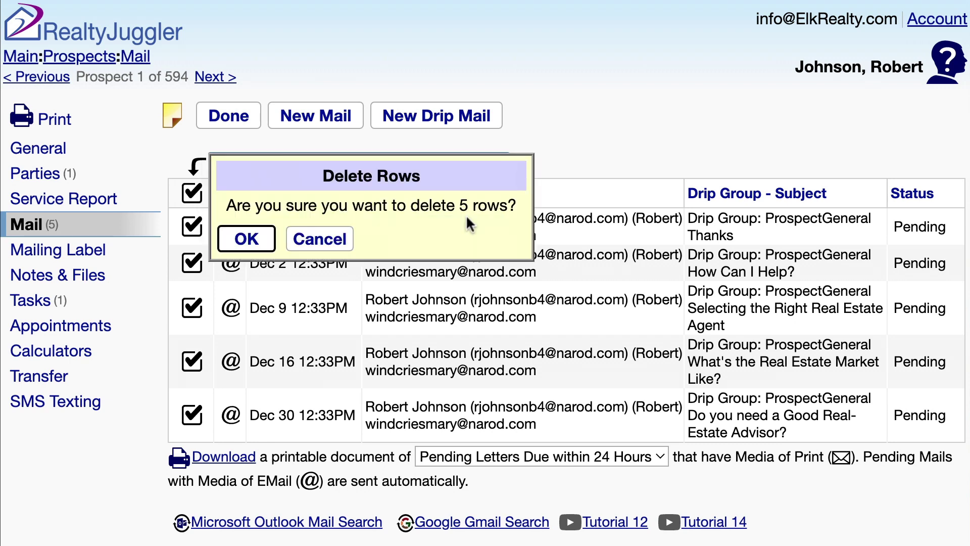
{"action": "left_click", "coordinate": [256, 246]}
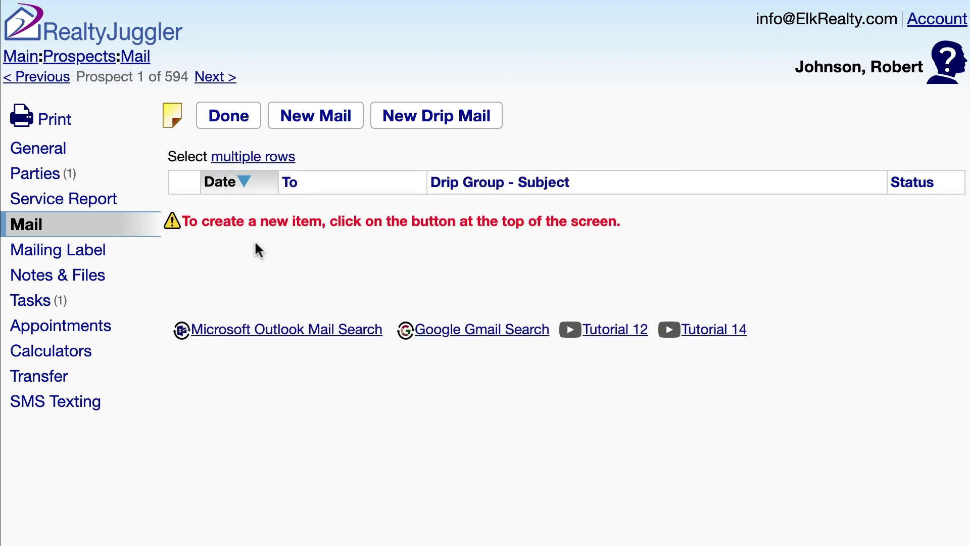
{"action": "left_click", "coordinate": [21, 57]}
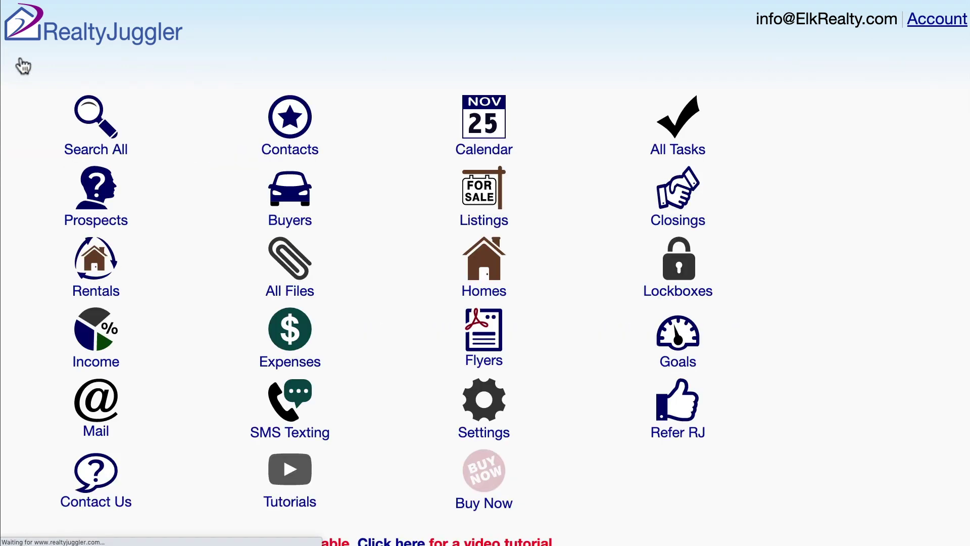
Step: Go to Settings > Preferences and bring up the Tasks preferences page
{"action": "left_click", "coordinate": [519, 414]}
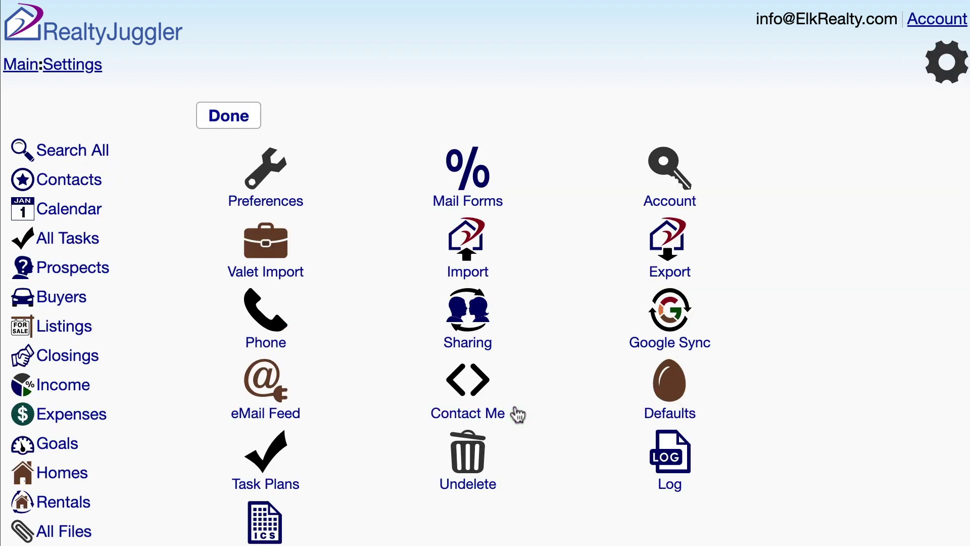
{"action": "left_click", "coordinate": [280, 175]}
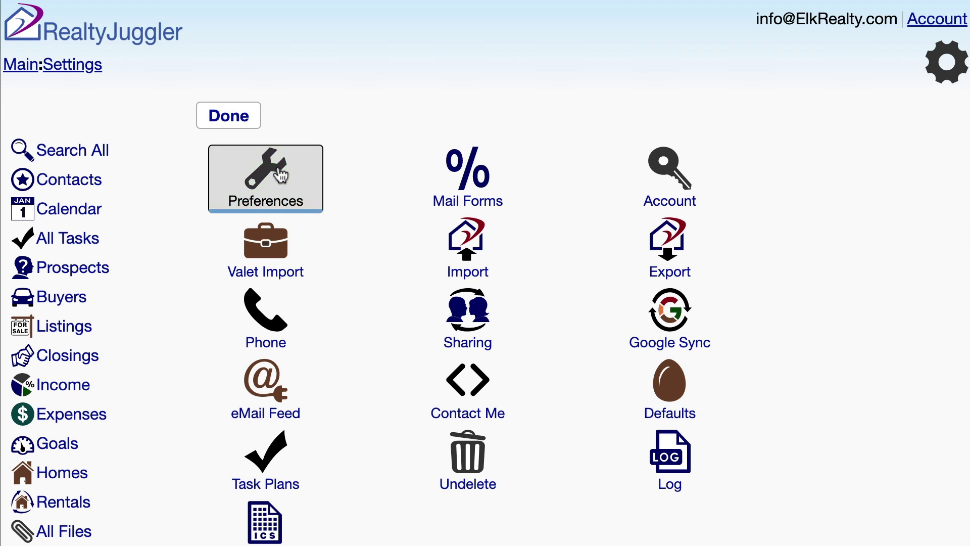
{"action": "left_click", "coordinate": [305, 324]}
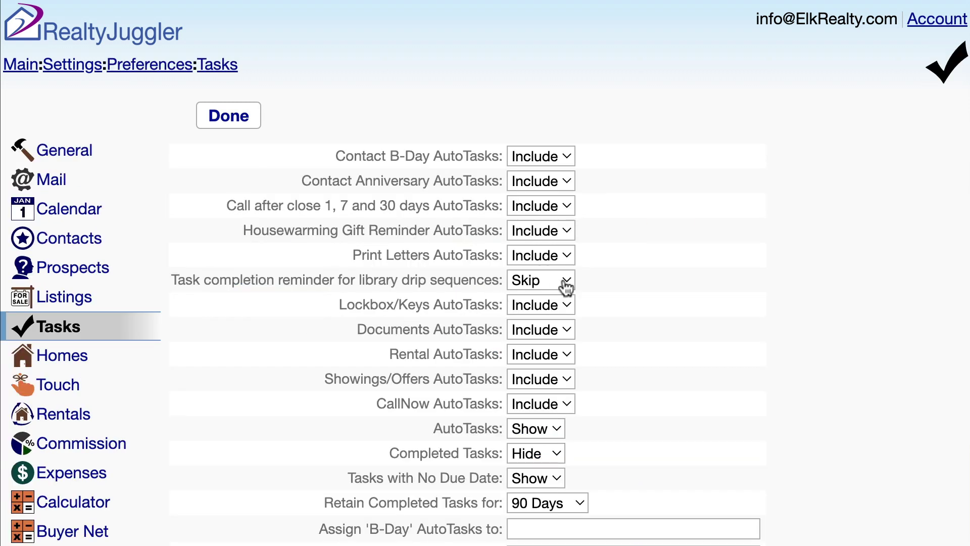
Step: Set the library drip sequence task completion reminder to Include, then return to Main
{"action": "left_click", "coordinate": [565, 285]}
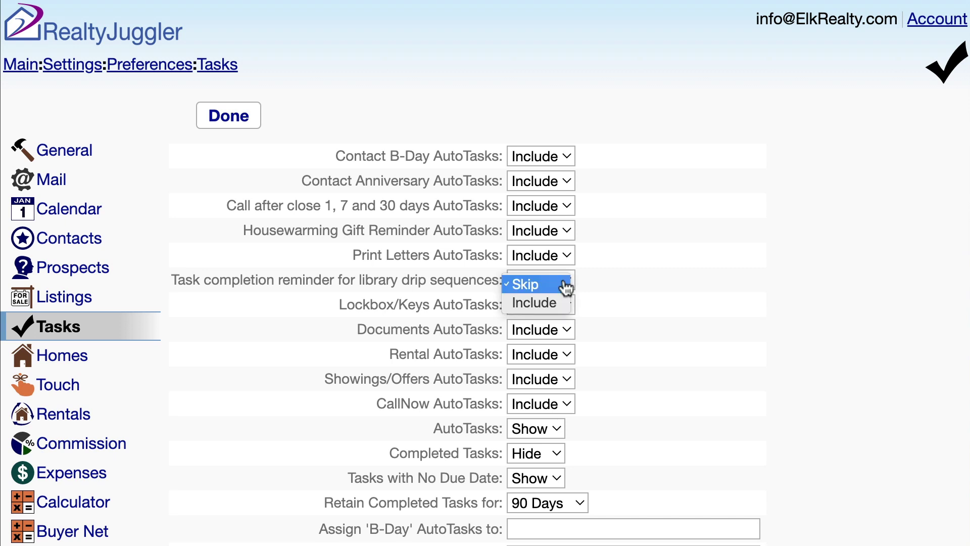
{"action": "left_click", "coordinate": [561, 305]}
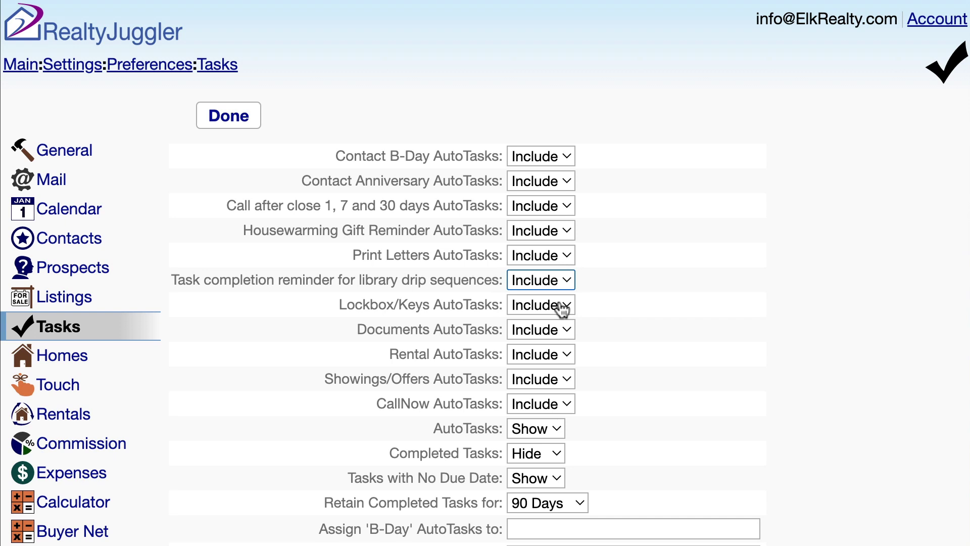
{"action": "left_click", "coordinate": [26, 70]}
Step: Go back to the prospect's record and its Mail page
{"action": "left_click", "coordinate": [130, 195]}
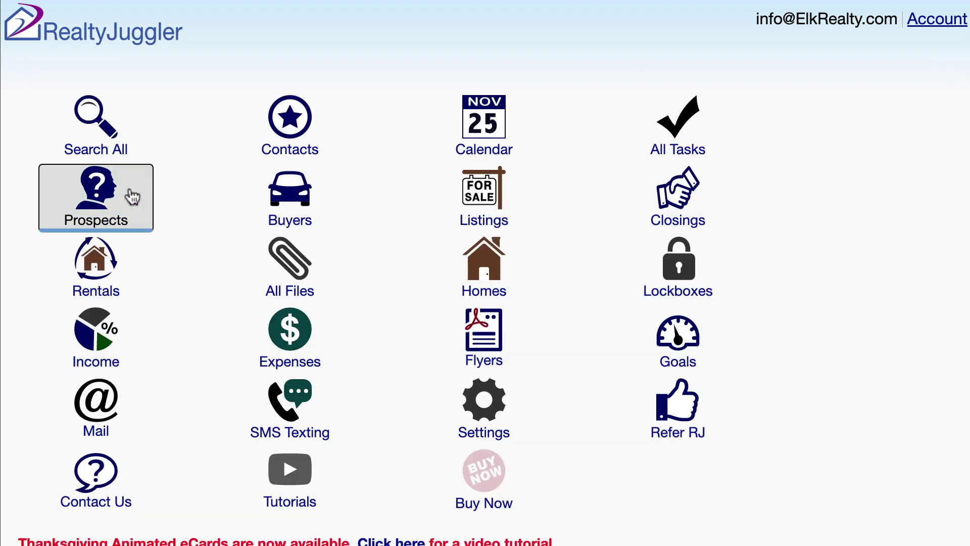
{"action": "left_click", "coordinate": [424, 251]}
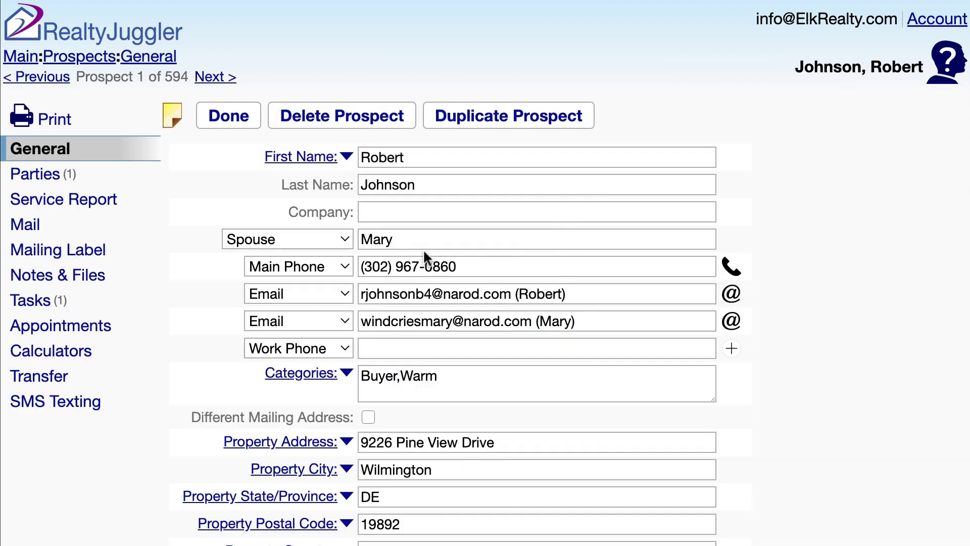
{"action": "left_click", "coordinate": [66, 228]}
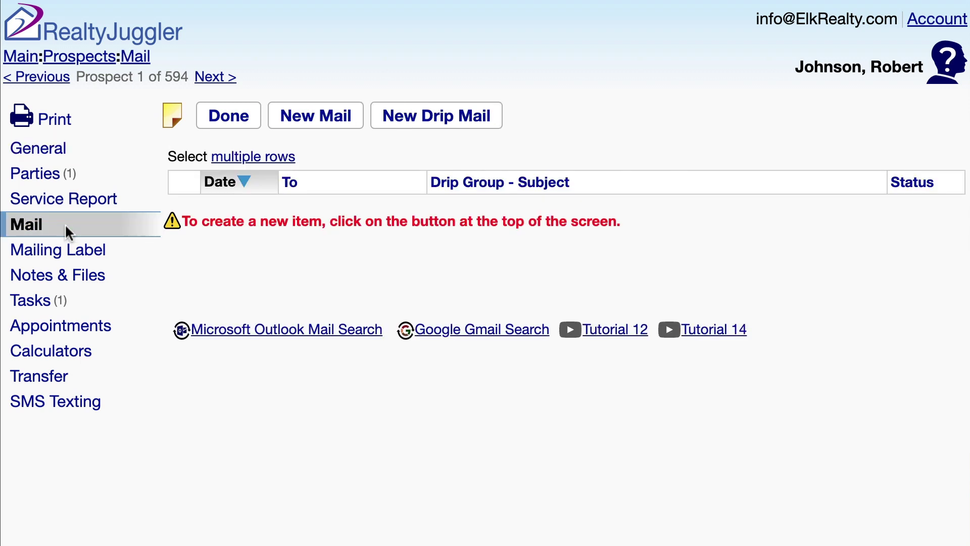
Step: Set up a Print drip mail to the prospect with drip group ProspectGeneral (5) and create it
{"action": "left_click", "coordinate": [419, 134]}
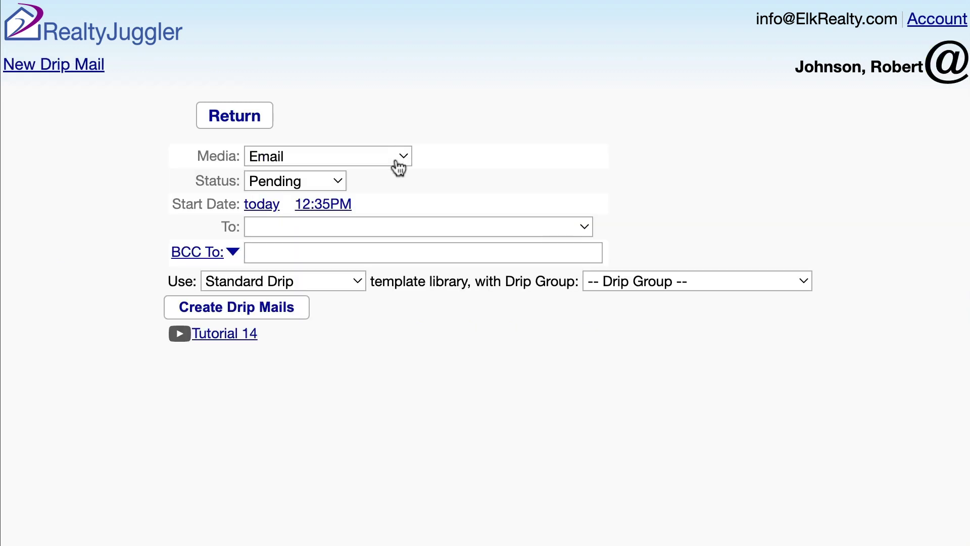
{"action": "left_click", "coordinate": [395, 156]}
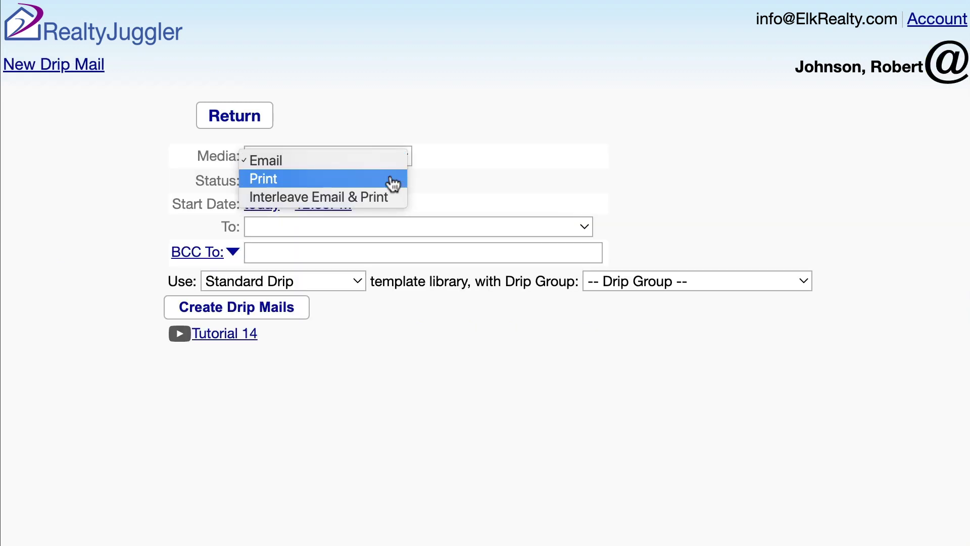
{"action": "left_click", "coordinate": [393, 182]}
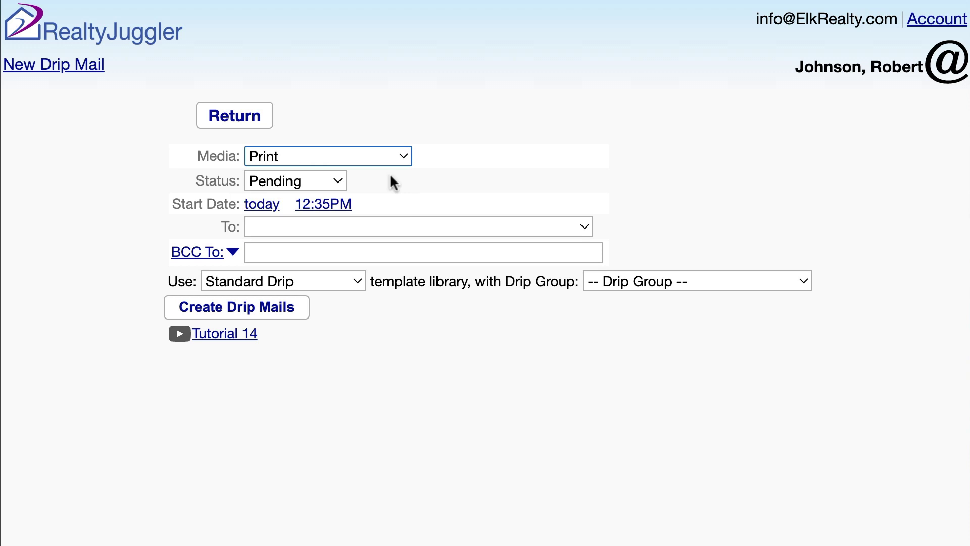
{"action": "left_click", "coordinate": [486, 227]}
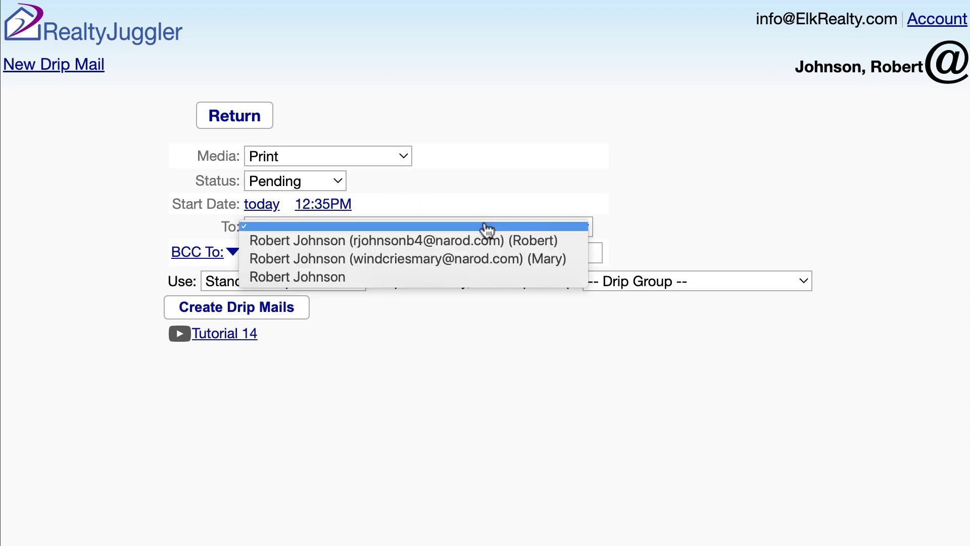
{"action": "left_click", "coordinate": [477, 278]}
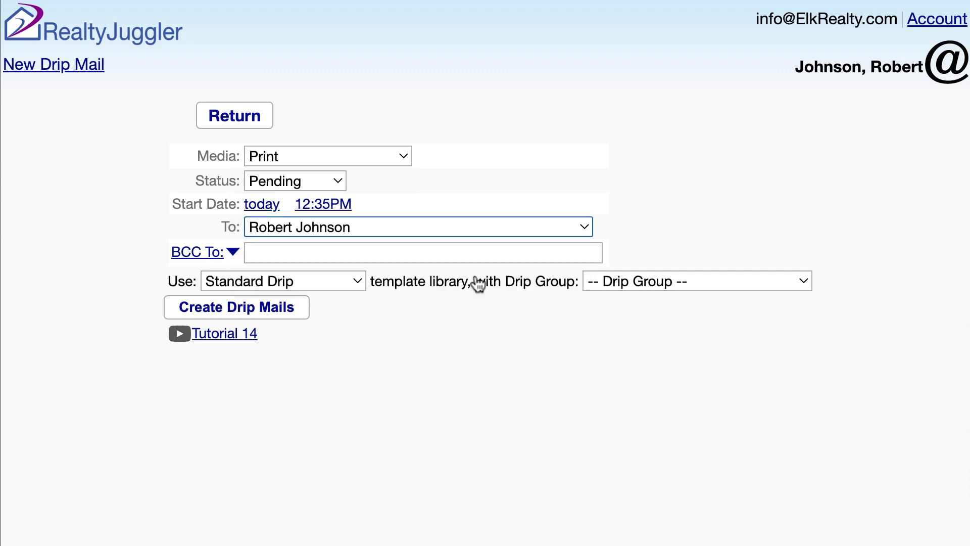
{"action": "left_click", "coordinate": [782, 282]}
{"action": "left_click", "coordinate": [778, 306]}
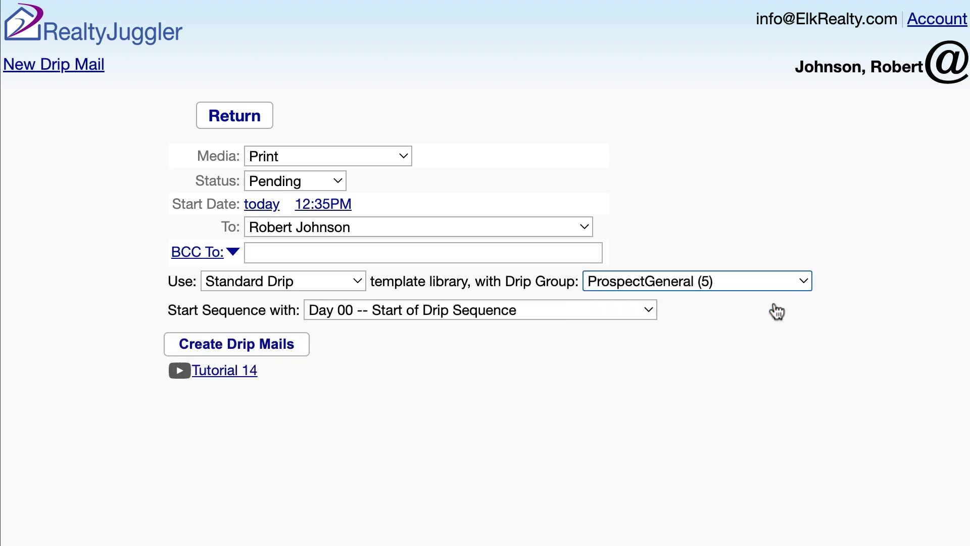
{"action": "left_click", "coordinate": [303, 352]}
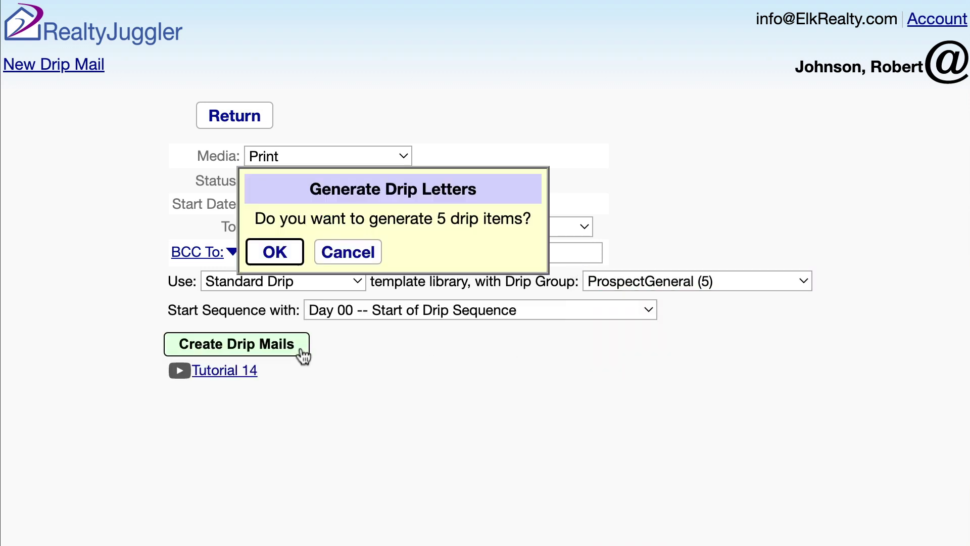
Step: Confirm generating the 5 print letters, review the prospect's Tasks, then return to Mail
{"action": "left_click", "coordinate": [275, 253]}
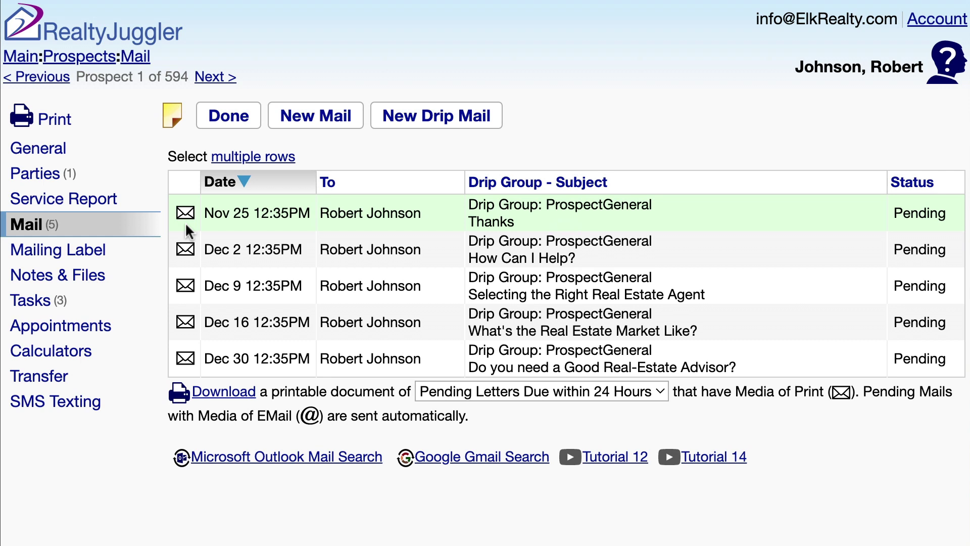
{"action": "left_click", "coordinate": [135, 314]}
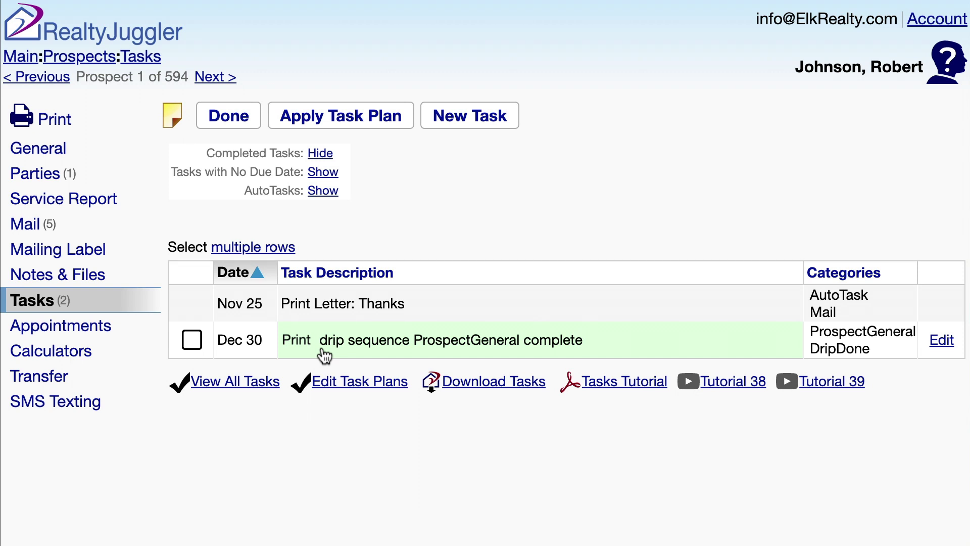
{"action": "left_click", "coordinate": [103, 229]}
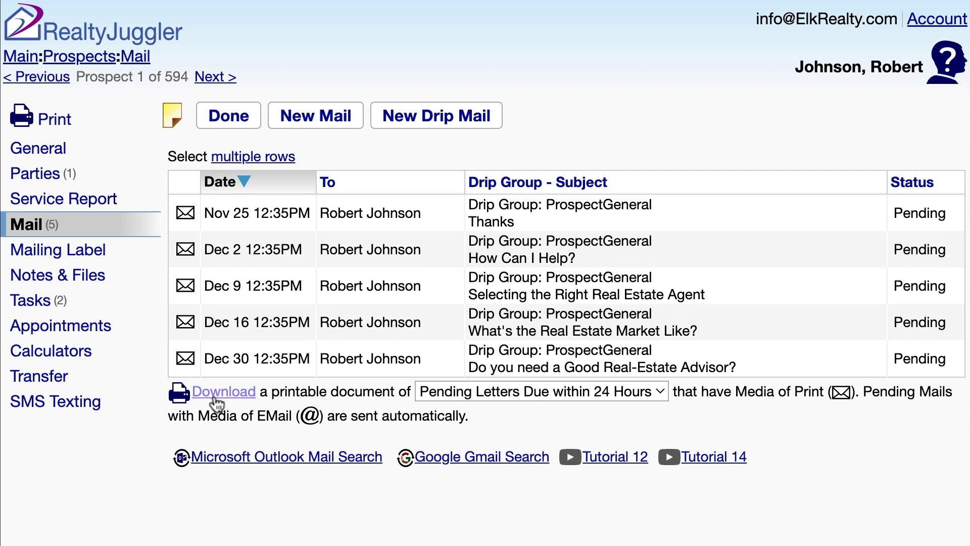
Step: From Main, open Mail > Print Pending Mail and download letters due within 24 hours
{"action": "left_click", "coordinate": [29, 58]}
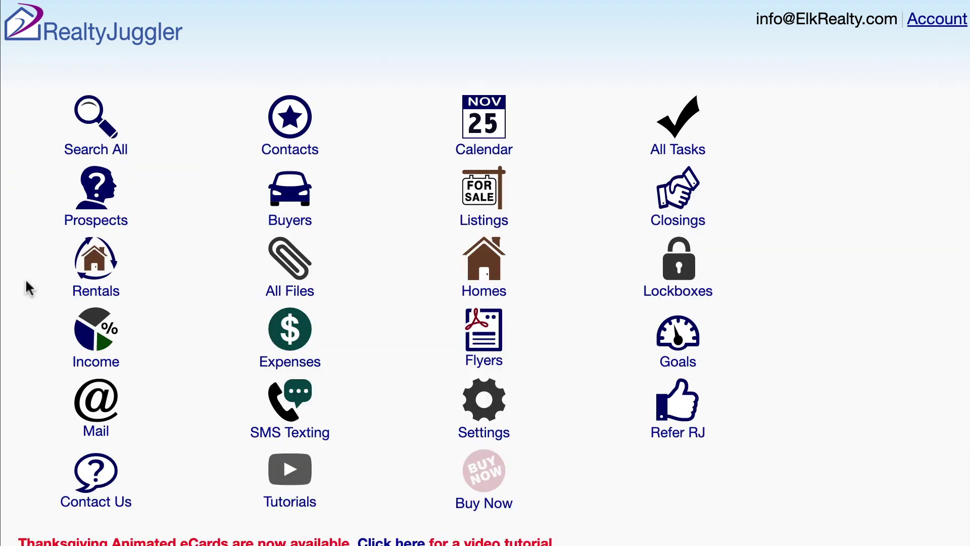
{"action": "left_click", "coordinate": [132, 429]}
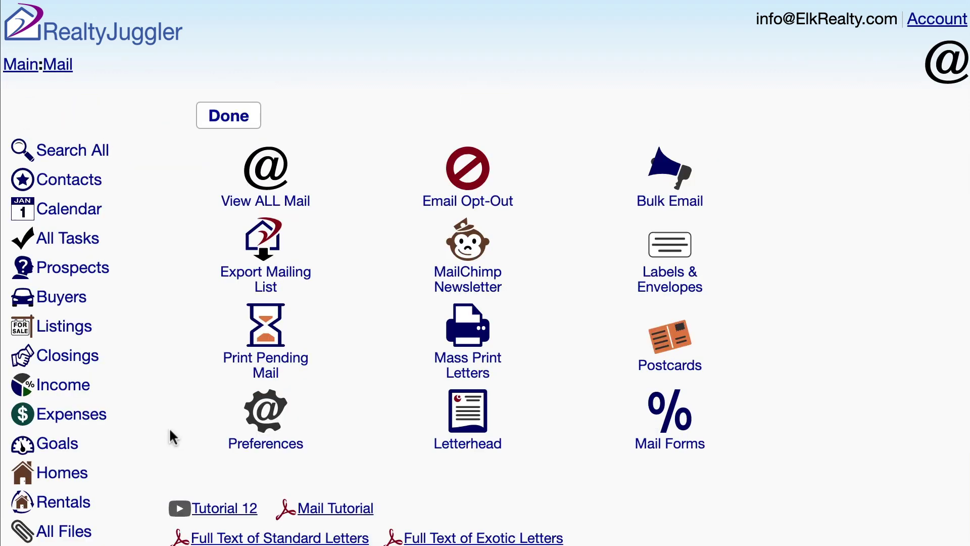
{"action": "left_click", "coordinate": [271, 344]}
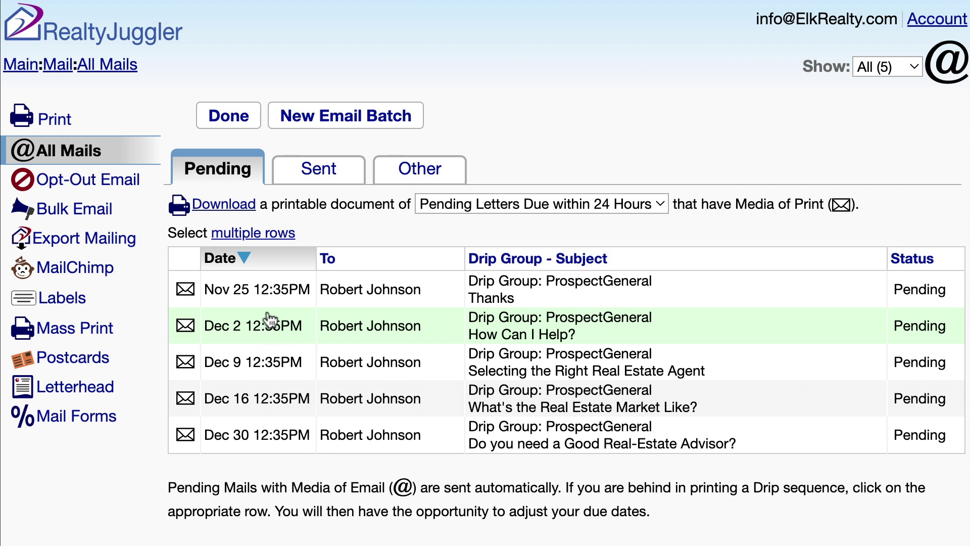
{"action": "left_click", "coordinate": [224, 207]}
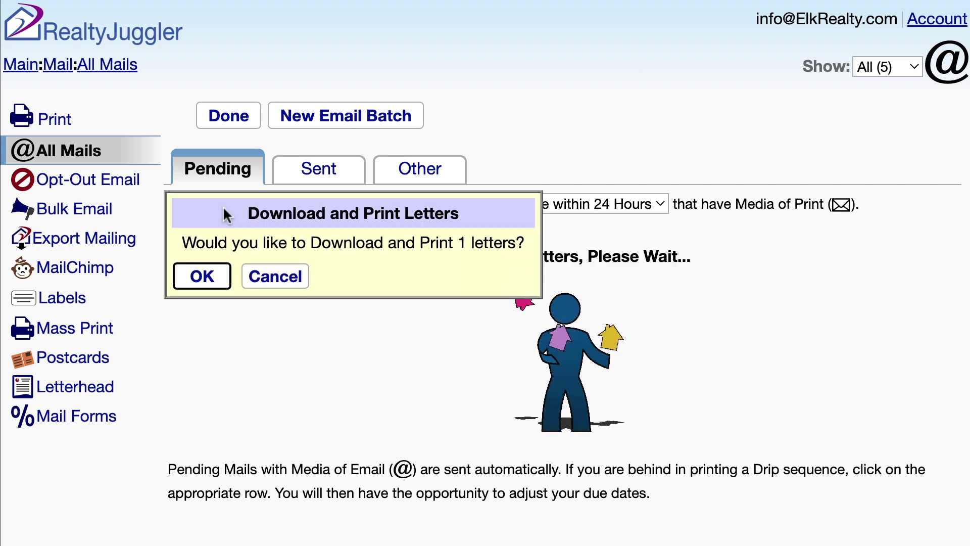
Step: Download the 1 letter as RJ_Letters.rtf, queue its mailing label, and open the file
{"action": "left_click", "coordinate": [219, 279]}
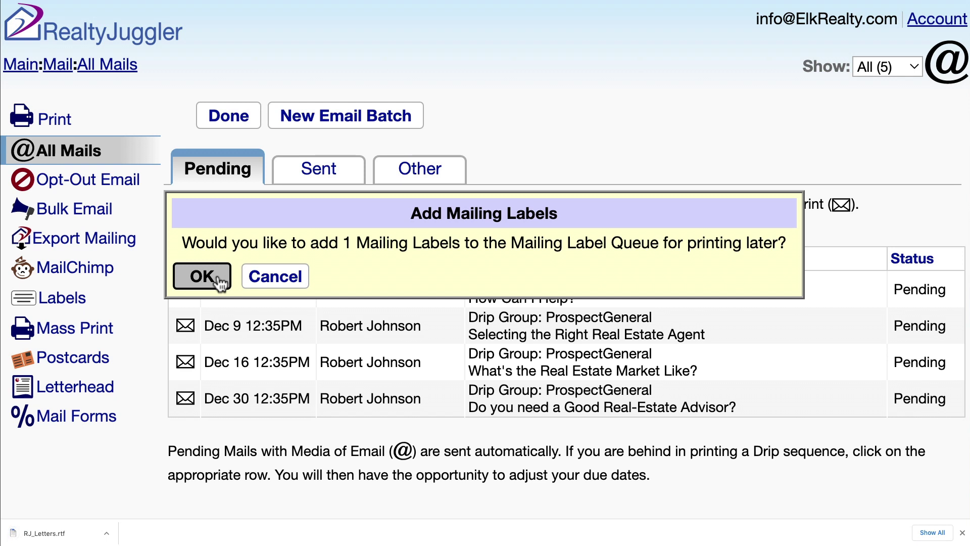
{"action": "left_click", "coordinate": [219, 279]}
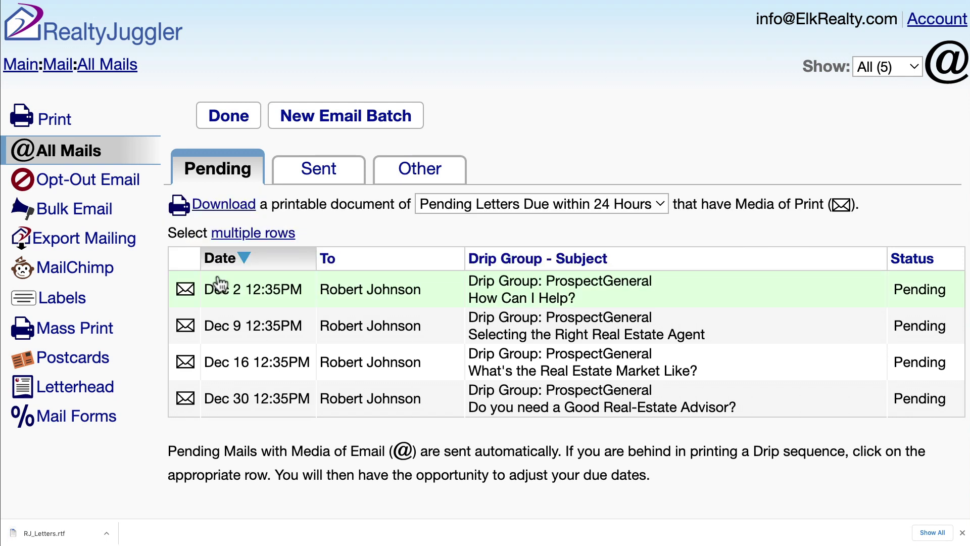
{"action": "left_click", "coordinate": [81, 540]}
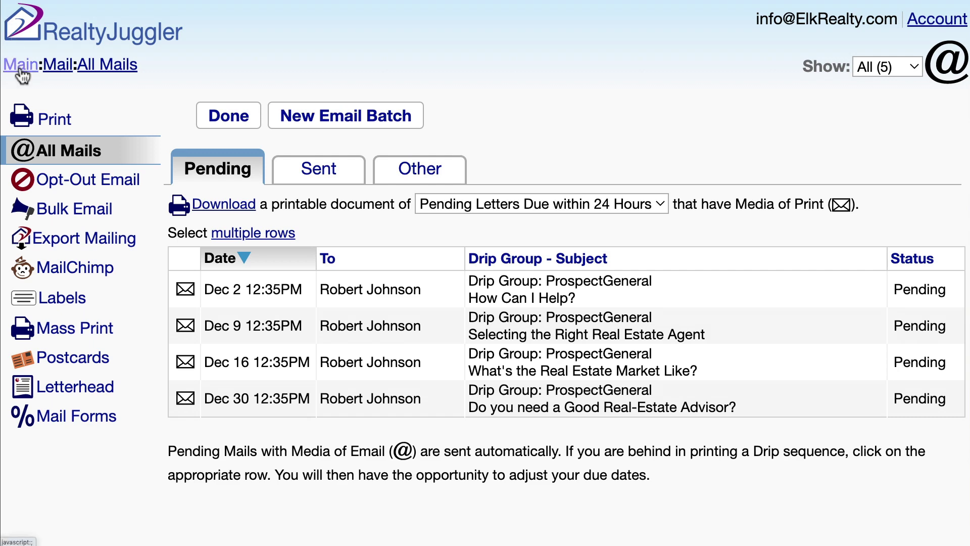
Step: Return from the pending mail list to the main menu and go to the Mail section overview
{"action": "left_click", "coordinate": [19, 69]}
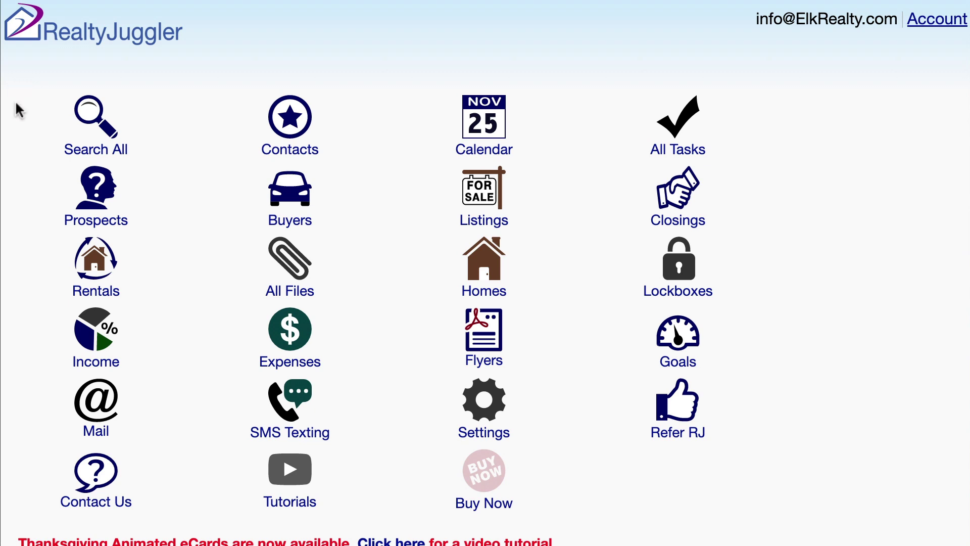
{"action": "left_click", "coordinate": [124, 425]}
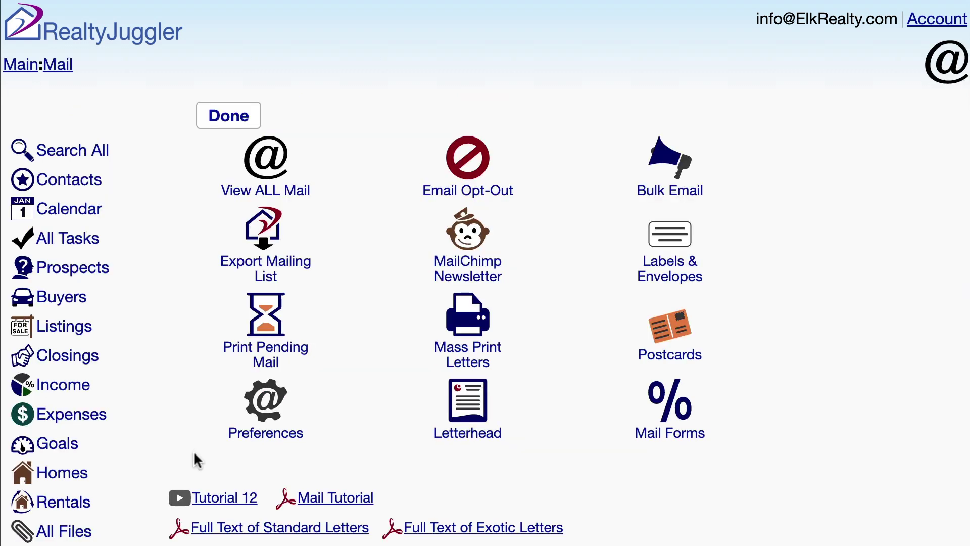